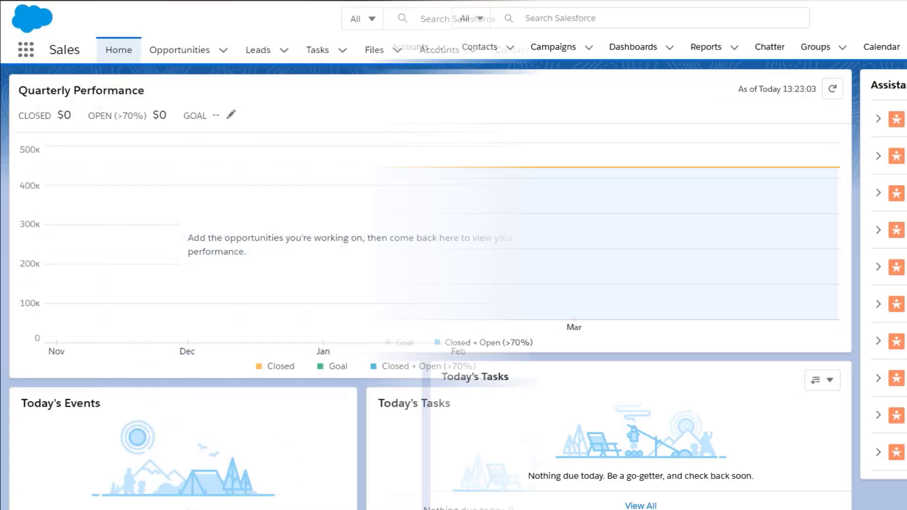
Go to Setup and open the User Interface settings page.
left_click(824, 17)
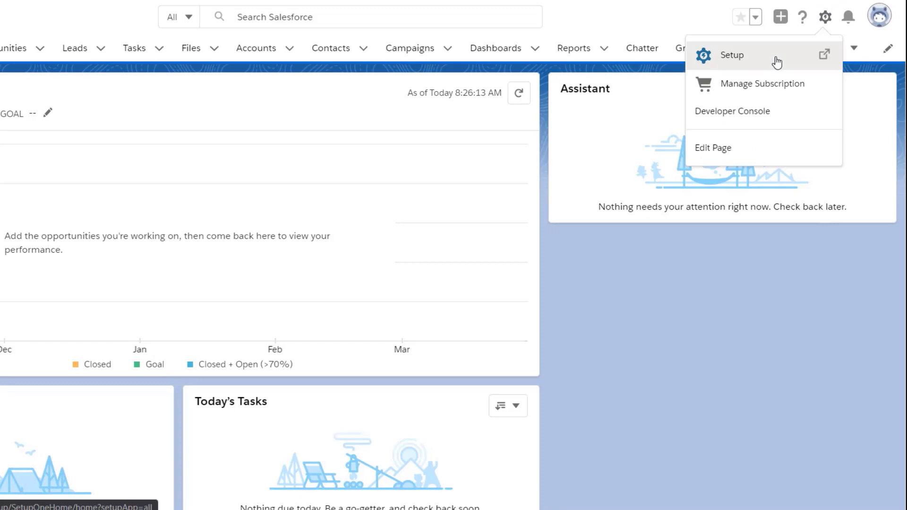
left_click(776, 61)
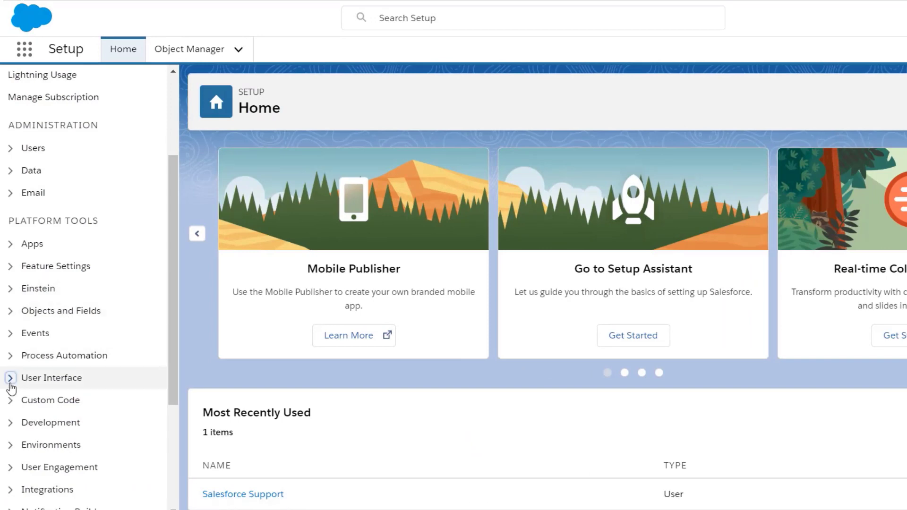
left_click(10, 385)
scroll(42, 399, "down", 8)
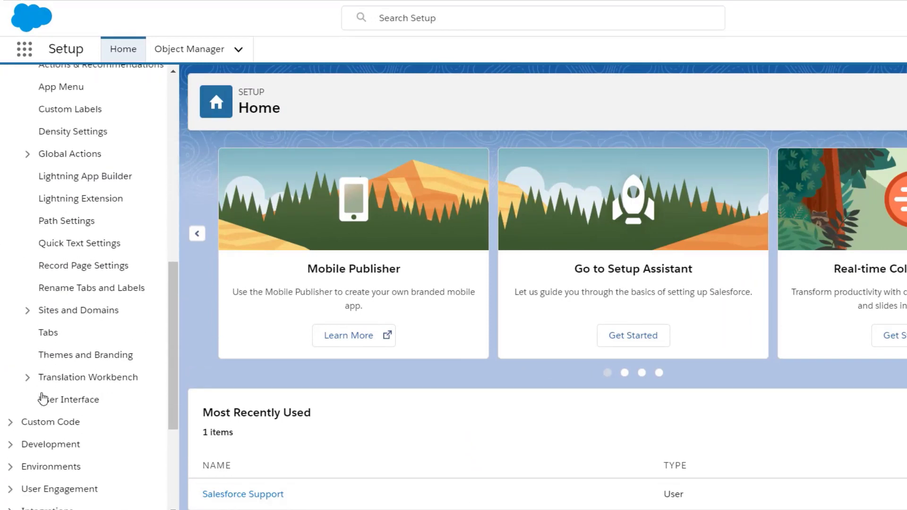
left_click(43, 399)
scroll(821, 367, "down", 5)
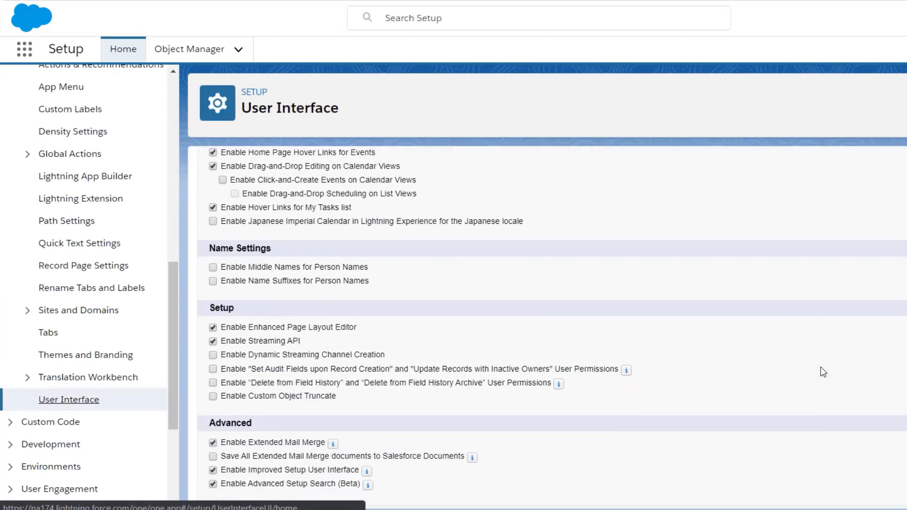
Enable Set Audit Fields upon Record Creation and Update Records with Inactive Owners permissions, then save.
left_click(212, 371)
scroll(662, 406, "down", 1)
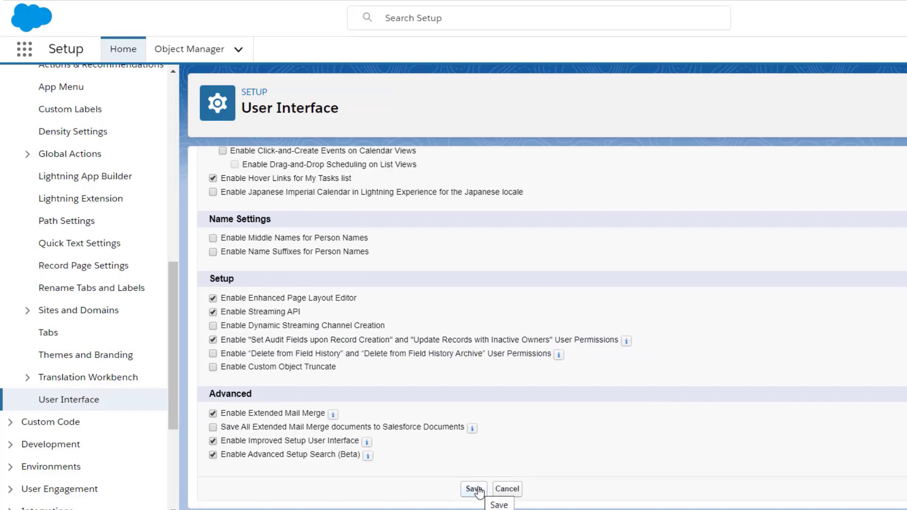
left_click(479, 491)
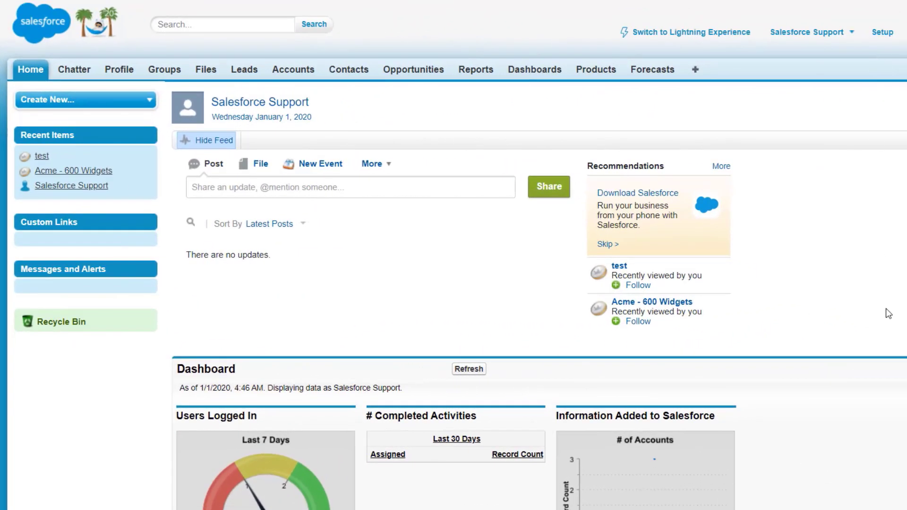
In Classic Setup under Customize > User Interface, tick Set Audit Fields upon Record Creation and save.
left_click(887, 41)
scroll(91, 308, "down", 10)
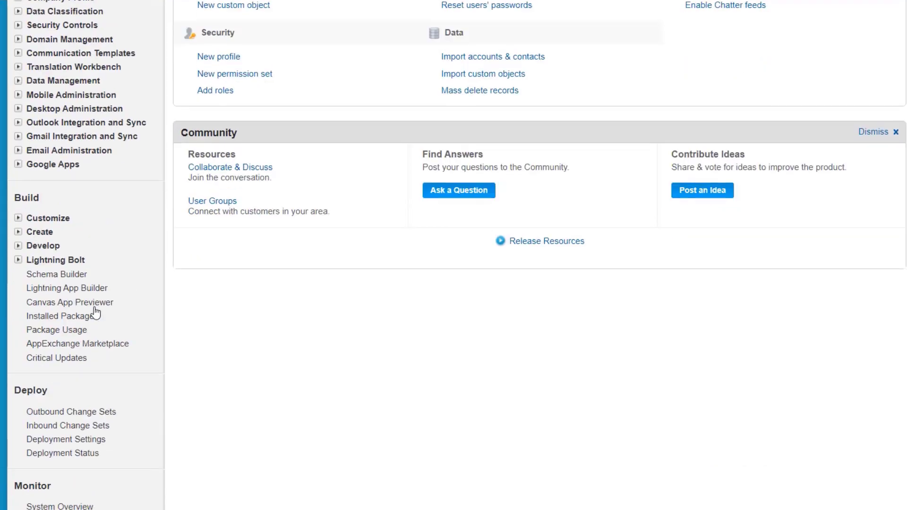
left_click(18, 218)
scroll(135, 284, "down", 15)
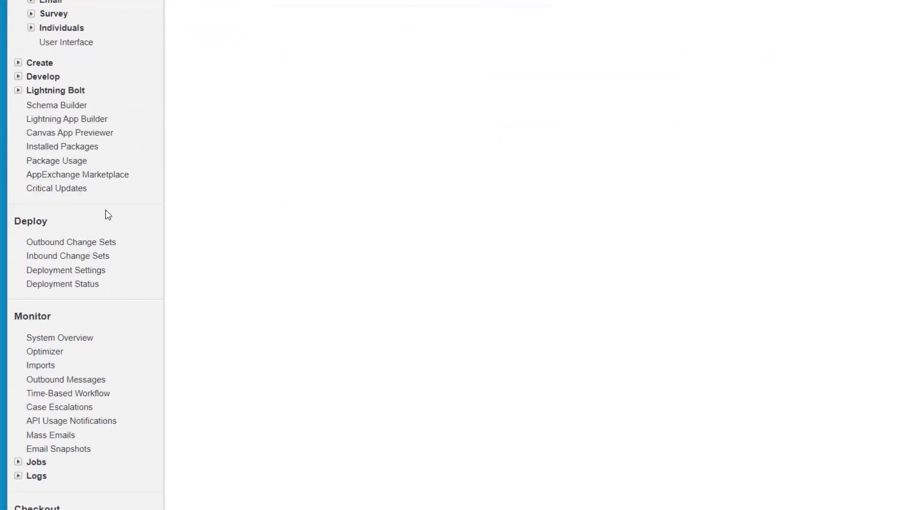
left_click(71, 44)
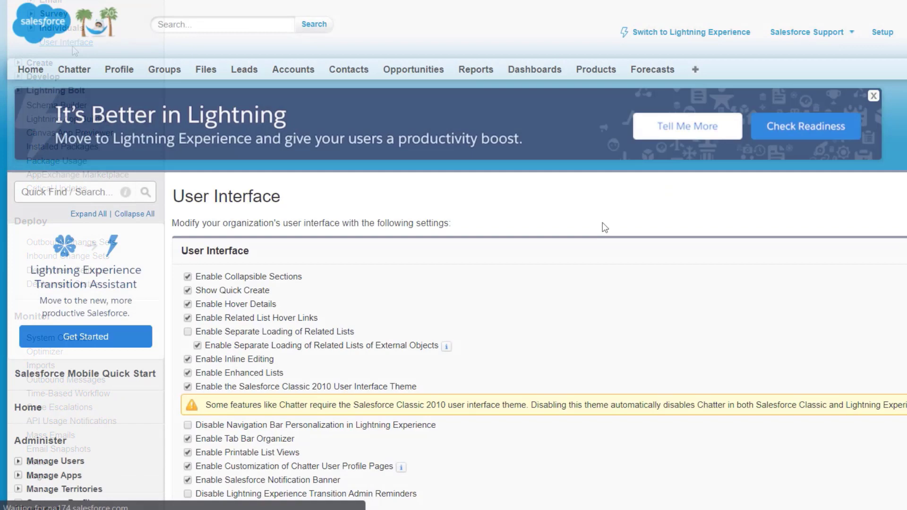
scroll(602, 223, "down", 20)
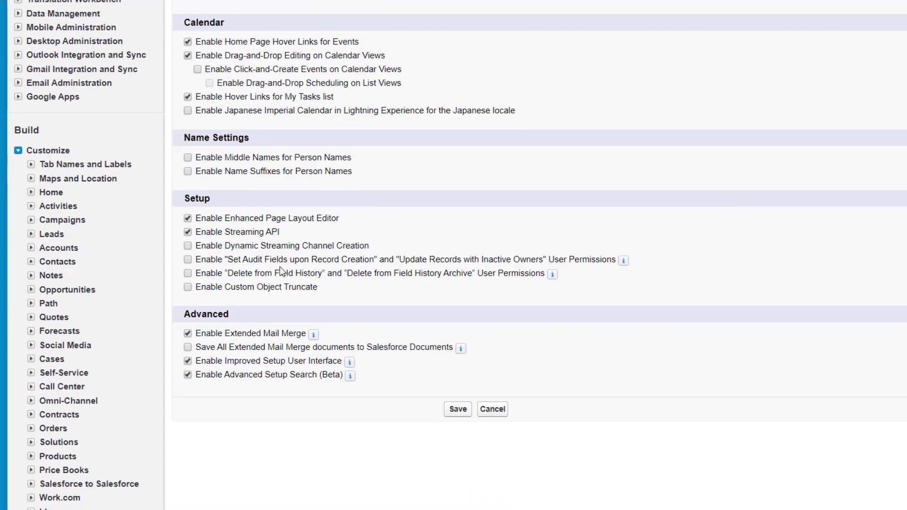
left_click(187, 259)
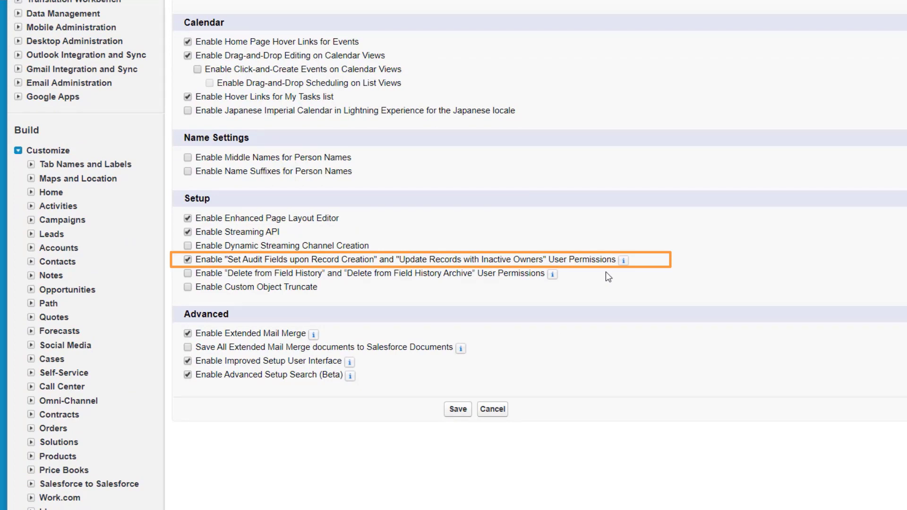
left_click(447, 410)
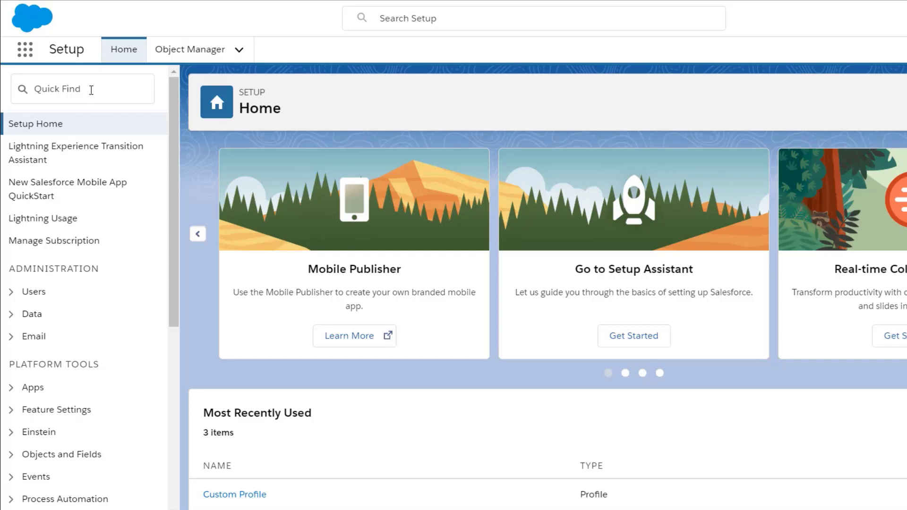
Create and save a new permission set labelled 'Set Audit Fields upon Record Creation' with auto-filled API name.
left_click(91, 87)
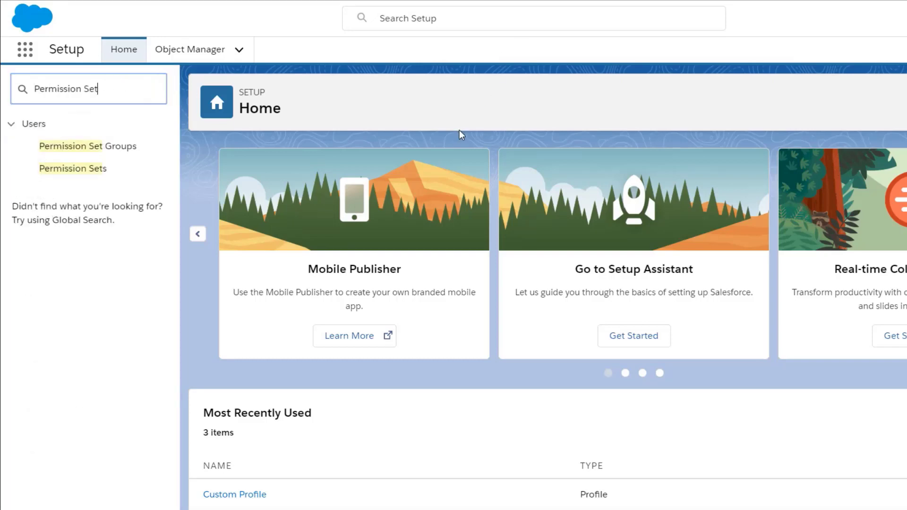
left_click(80, 171)
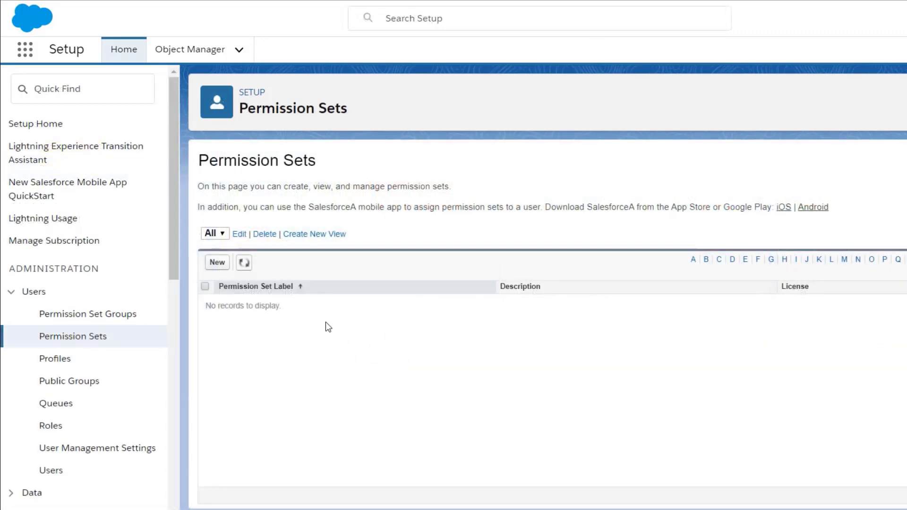
left_click(218, 263)
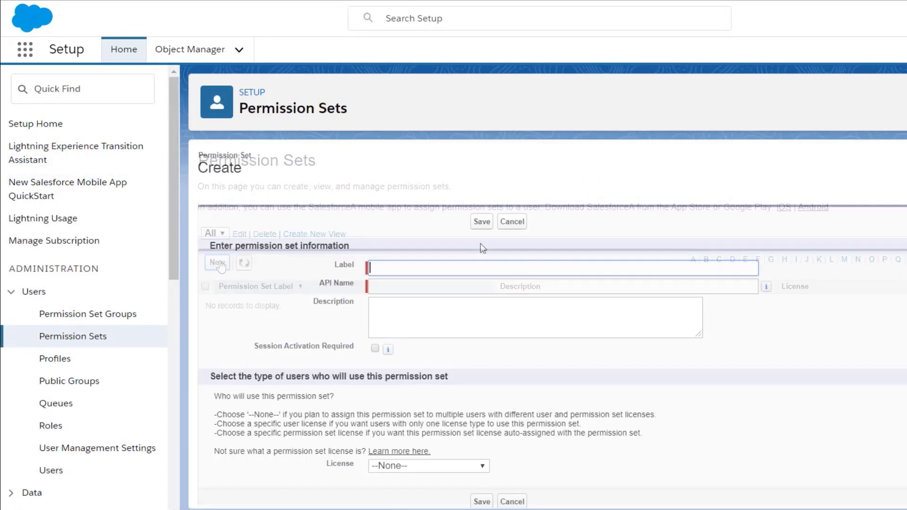
type("Set Audit Fields upon Record Creation")
key("Tab")
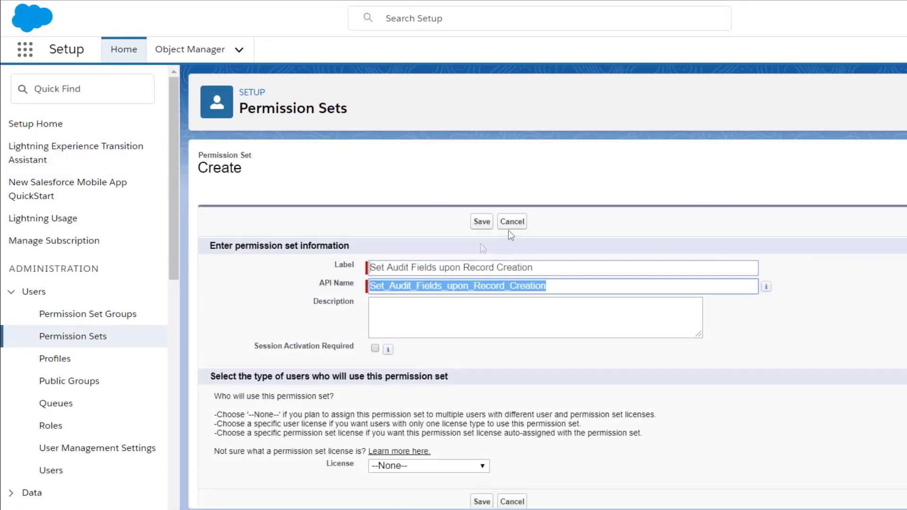
left_click(486, 226)
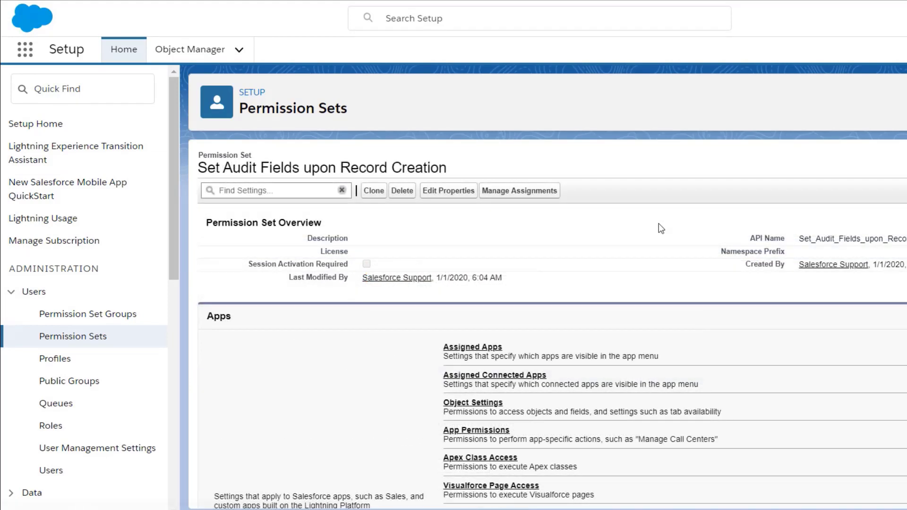
Enable the Set Audit Fields upon Record Creation system permission in the permission set and save.
scroll(659, 226, "down", 5)
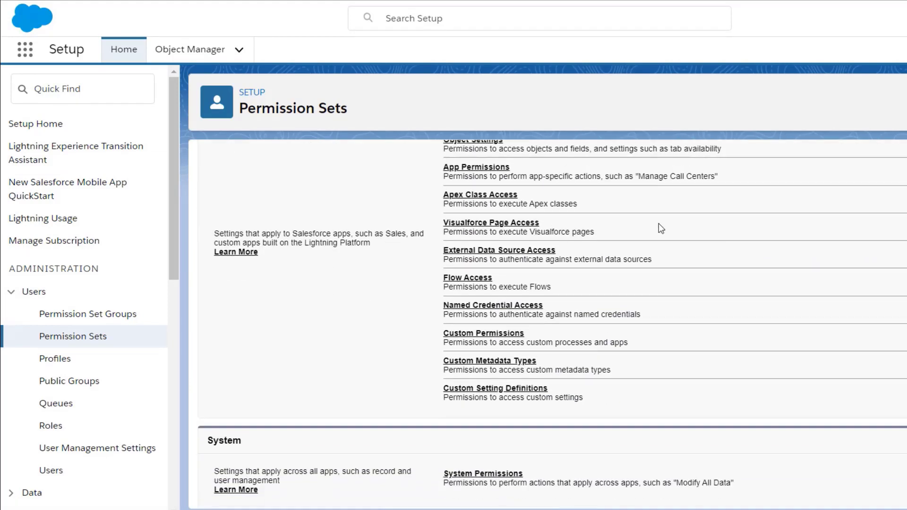
left_click(502, 469)
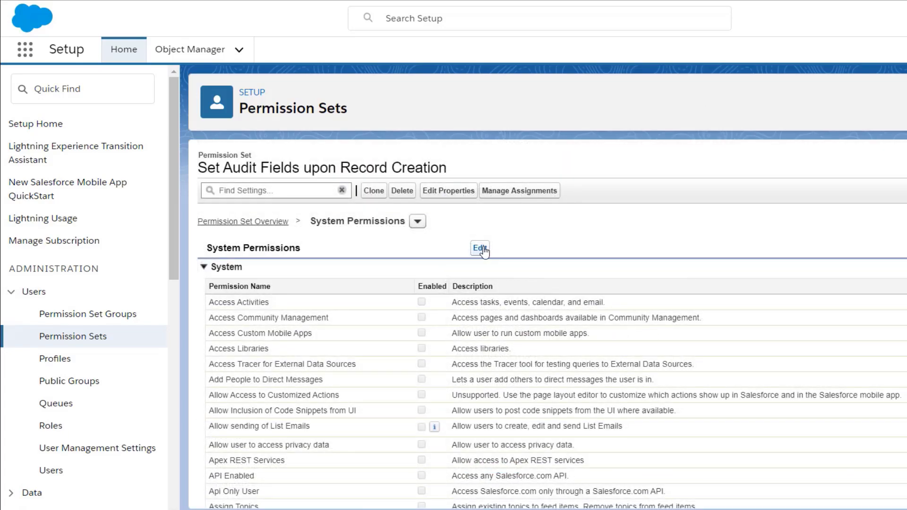
left_click(480, 249)
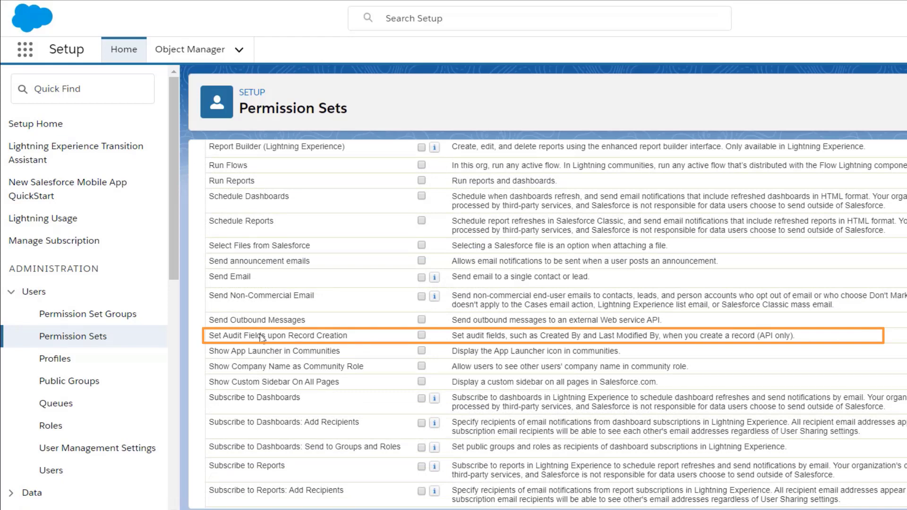
left_click(421, 336)
scroll(476, 336, "up", 15)
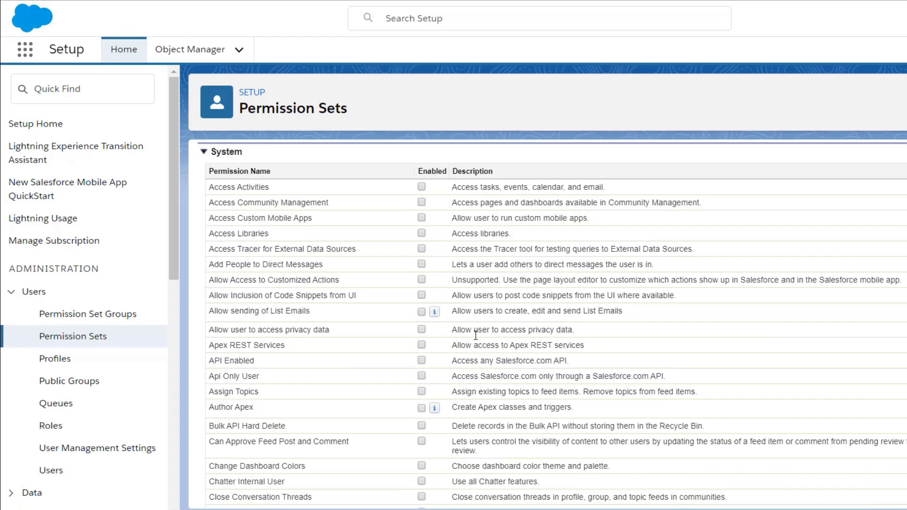
left_click(482, 251)
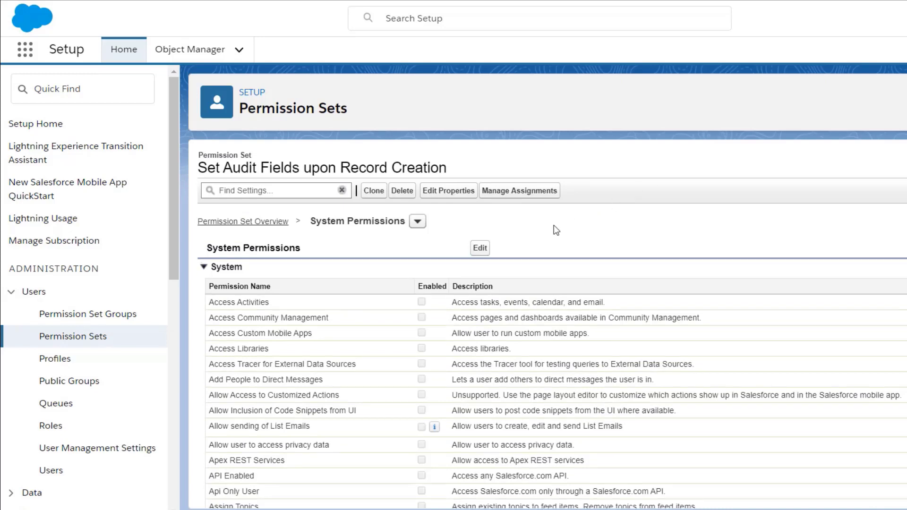
Assign the 'Set Audit Fields upon Record Creation' permission set to the support user.
left_click(526, 196)
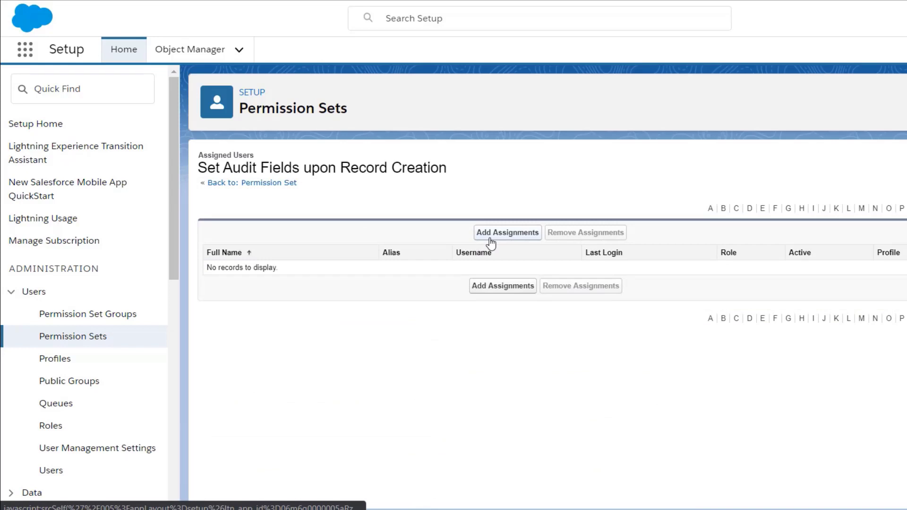
left_click(490, 242)
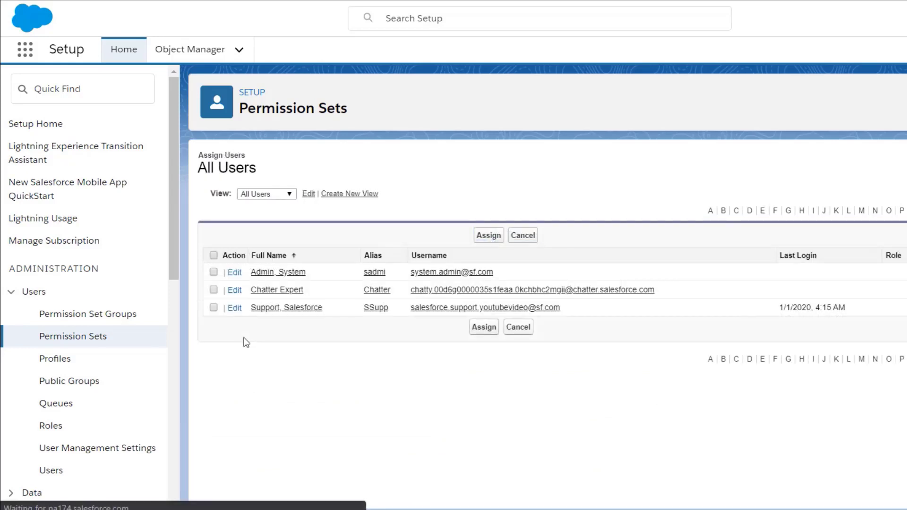
left_click(214, 307)
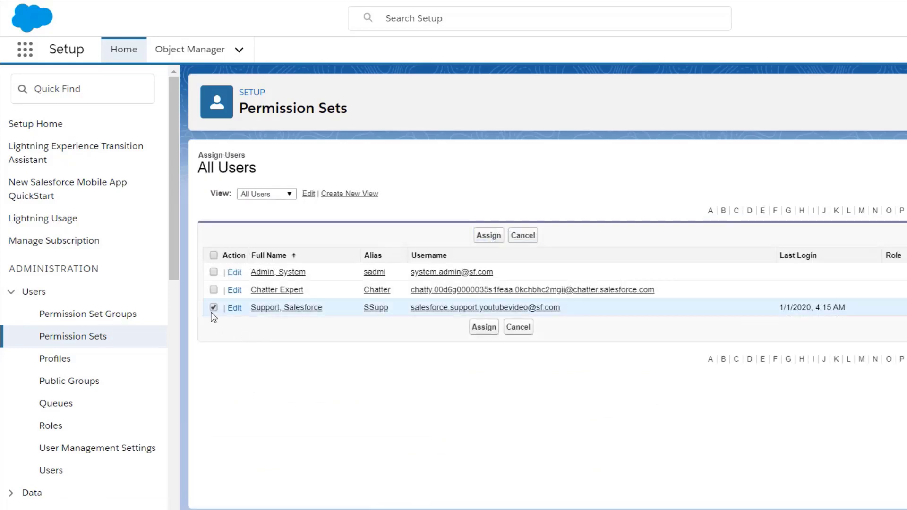
left_click(480, 331)
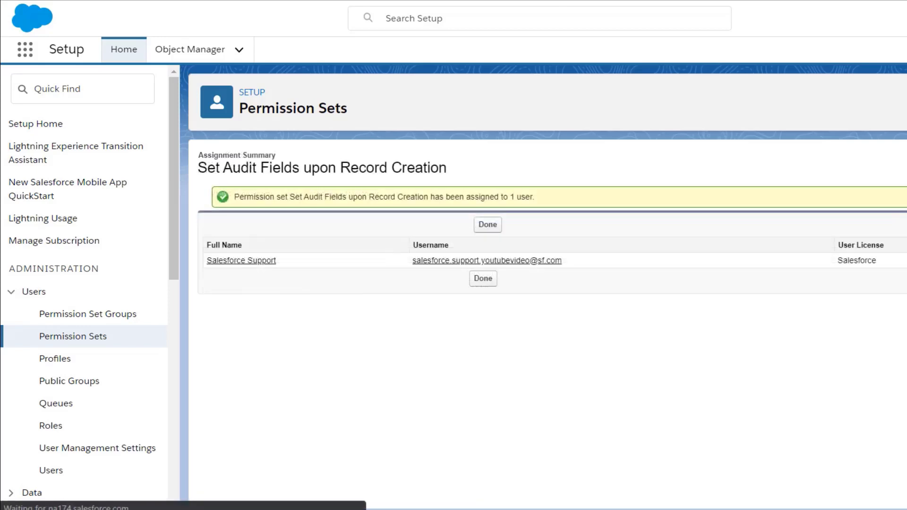